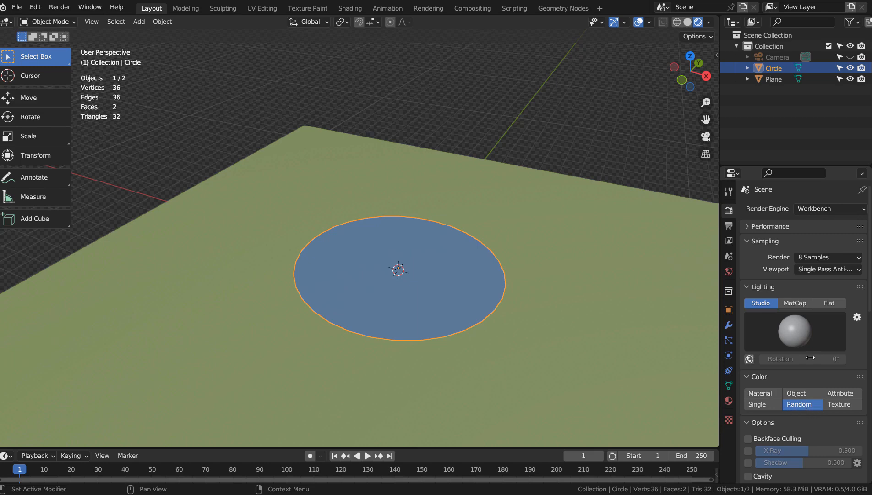
# Check the scene's output resolution and the compositing node setup.
pyautogui.click(729, 225)
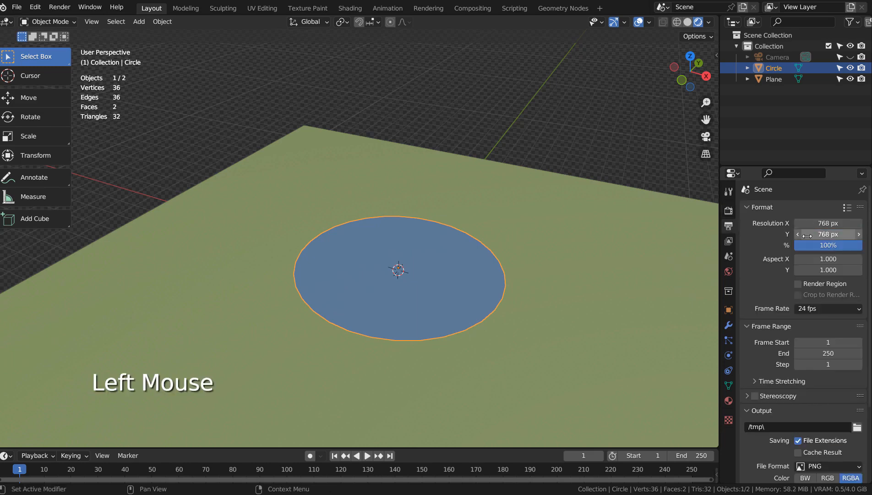
pyautogui.click(477, 9)
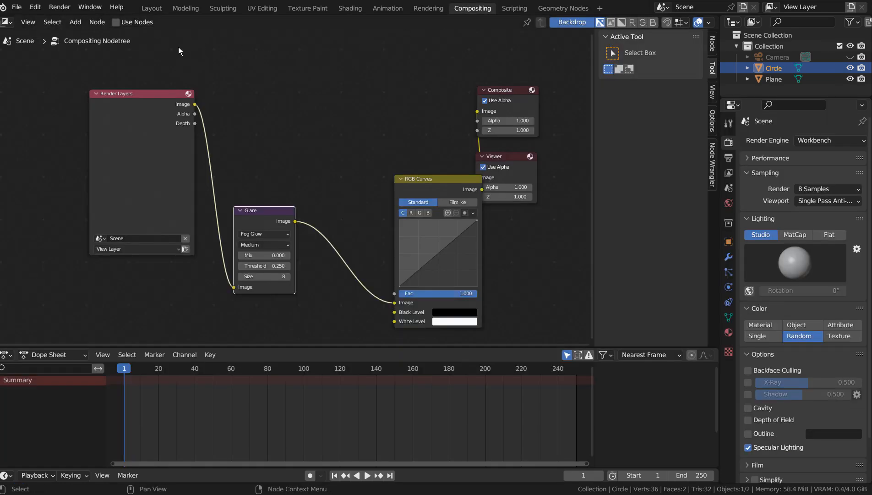
pyautogui.click(151, 8)
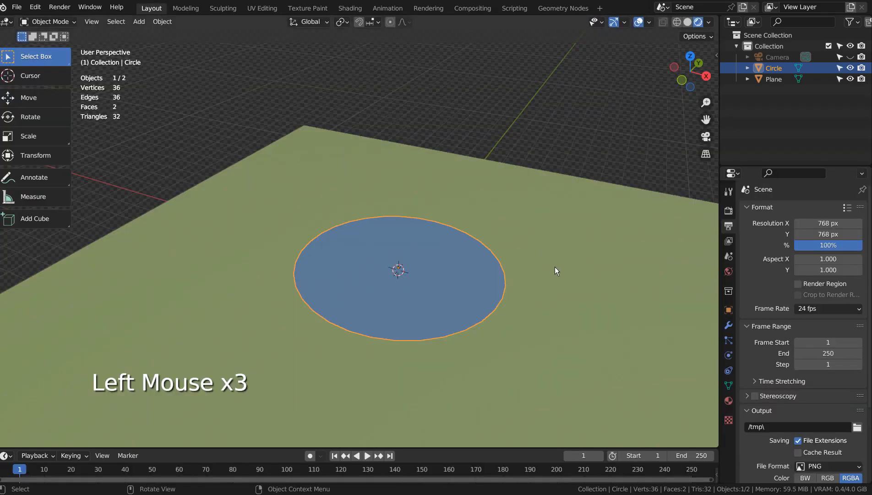
# Align the camera to an angled view of the plane and fly it closer until the circle nearly fills the frame width.
pyautogui.moveTo(555, 266); pyautogui.dragTo(540, 250)
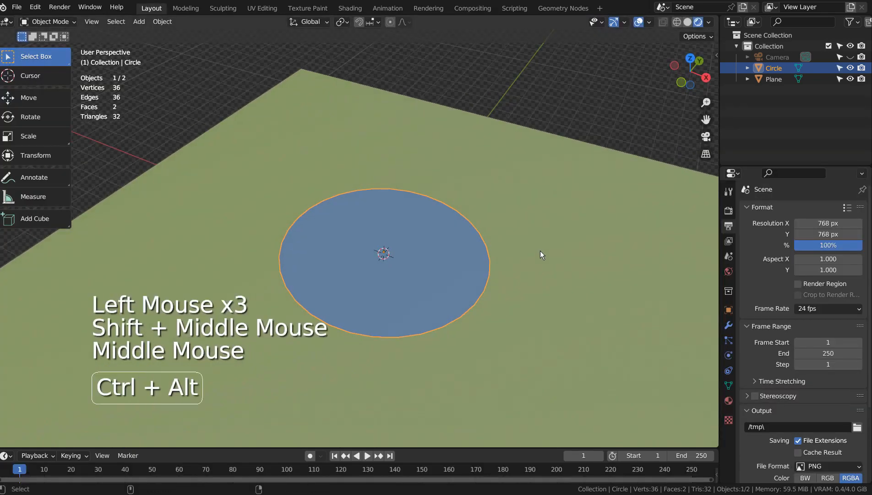
pyautogui.press('ctrl+alt+KP_0')
pyautogui.hotkey('shift', '`')
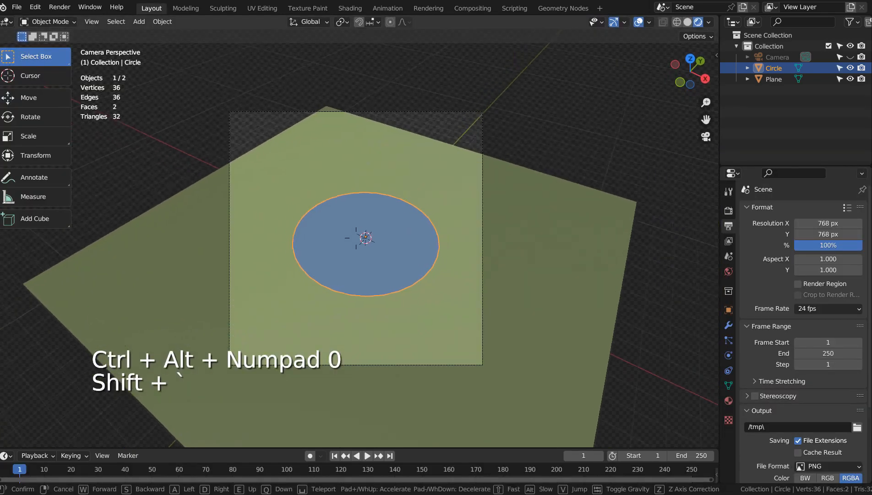
pyautogui.press('q')
pyautogui.press('w')
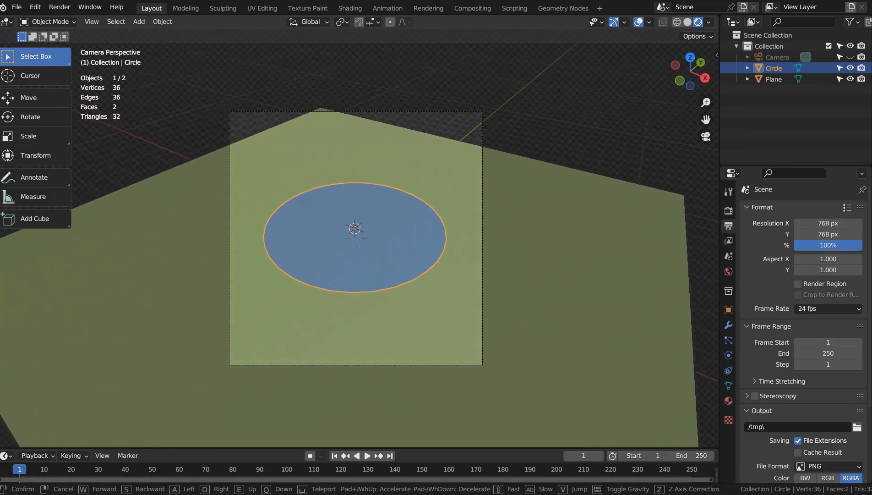
pyautogui.press('w')
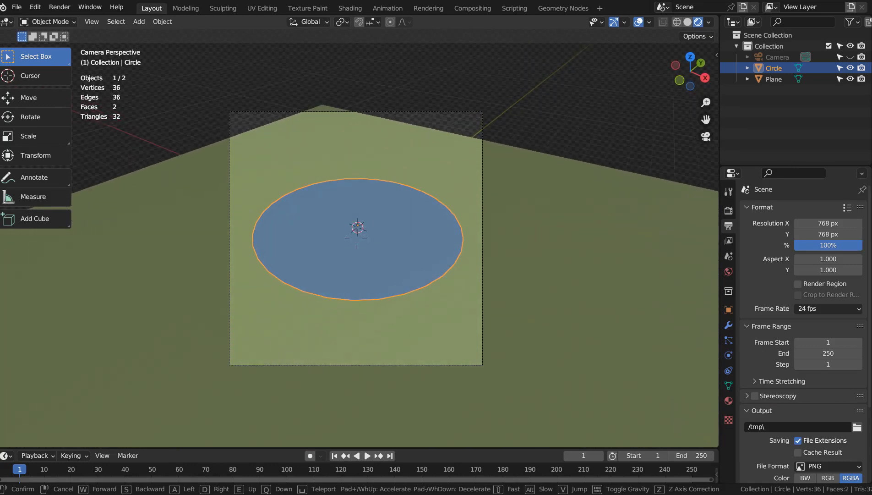
pyautogui.click(356, 238)
# Scale up the green plane until it covers the whole camera frame behind the circle.
pyautogui.click(589, 269)
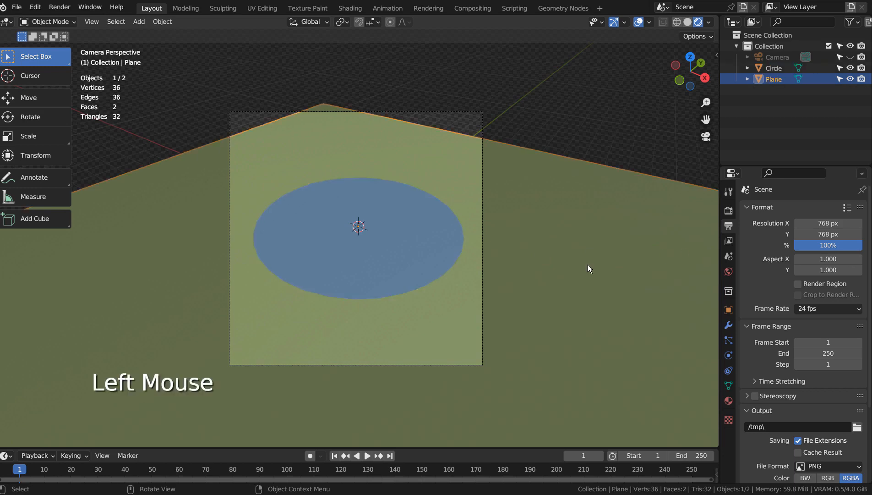
pyautogui.press('s')
pyautogui.click(33, 247)
# Add a level 3 Subdivision modifier to the circle and set its render level to 3.
pyautogui.click(344, 269)
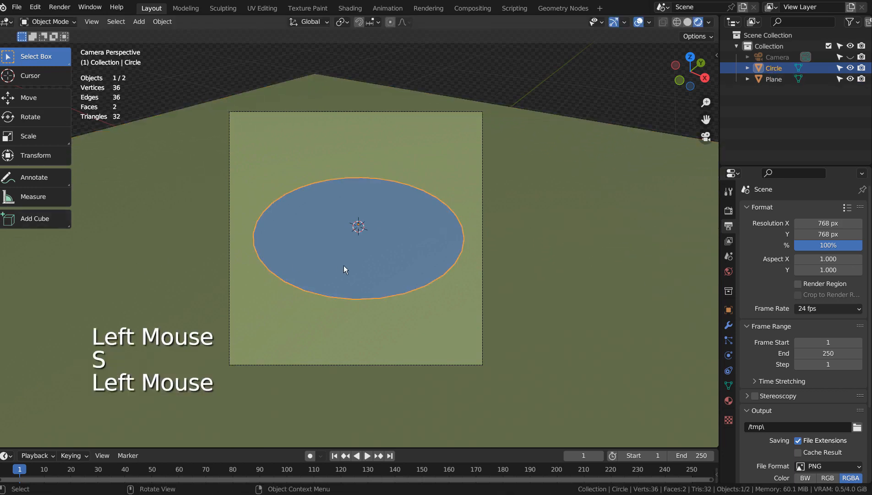
pyautogui.hotkey('ctrl', '3')
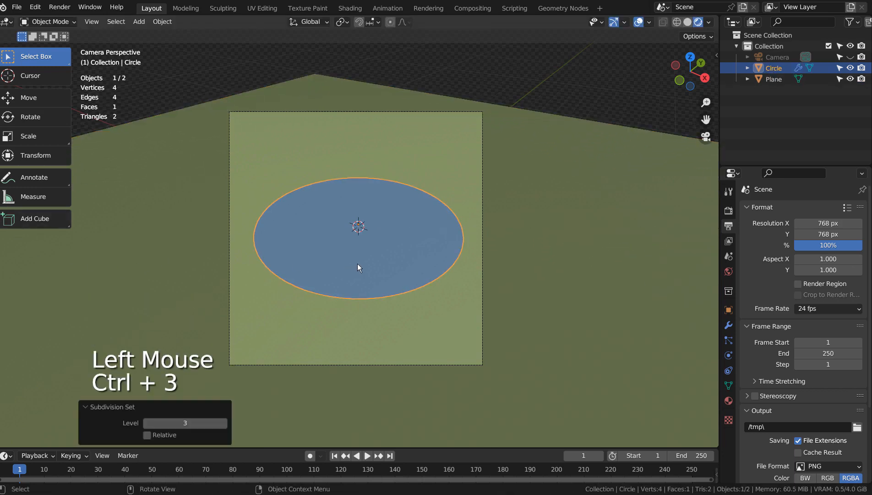
pyautogui.click(729, 324)
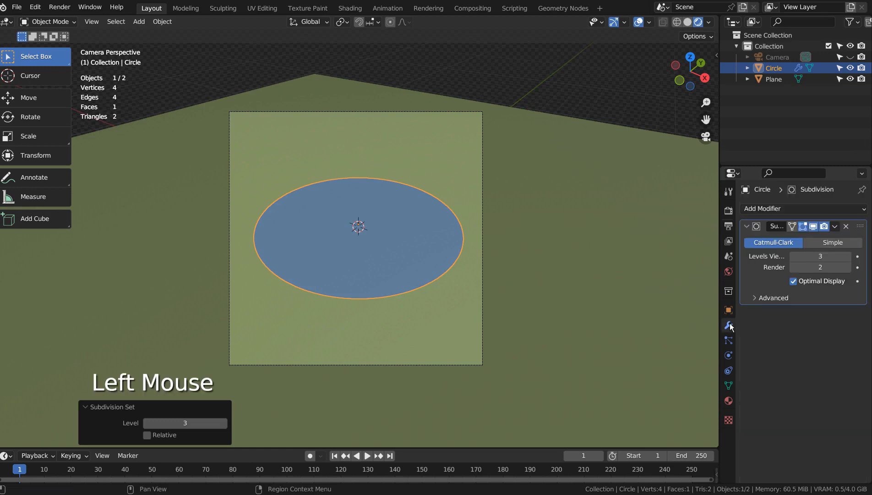
pyautogui.click(849, 267)
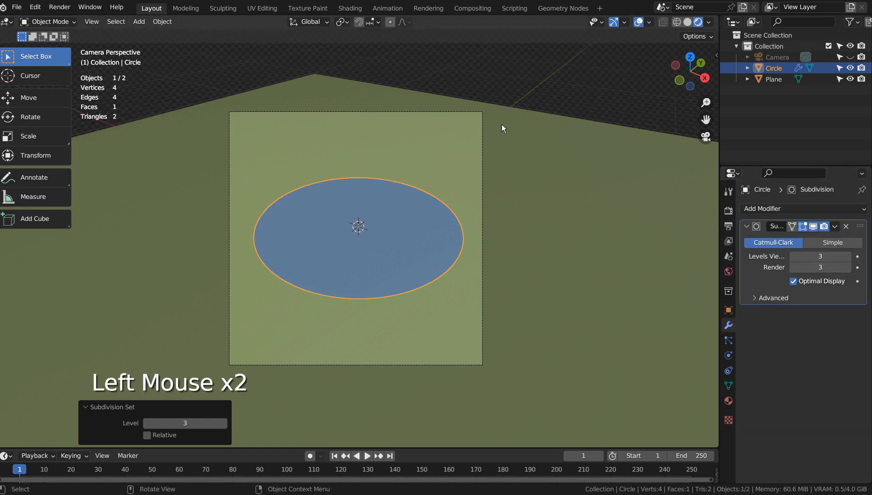
# Render a test image of the camera view with nothing selected and close the result.
pyautogui.click(508, 78)
pyautogui.press('F12')
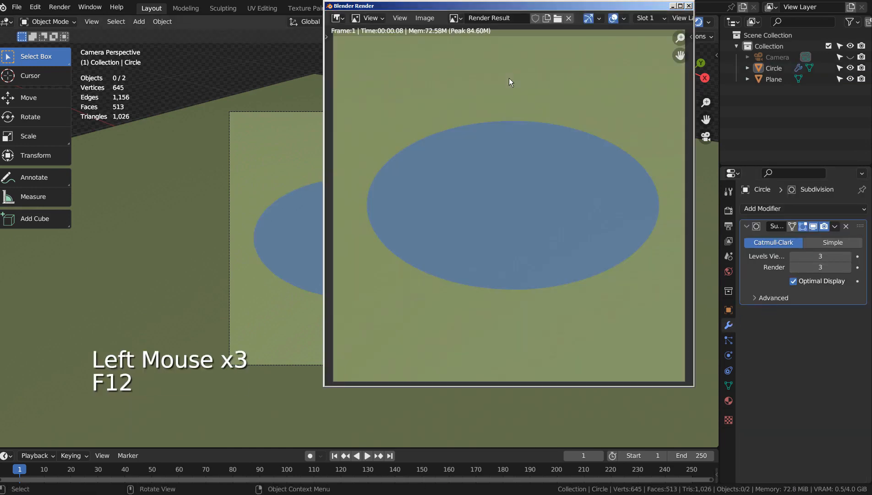
pyautogui.click(688, 6)
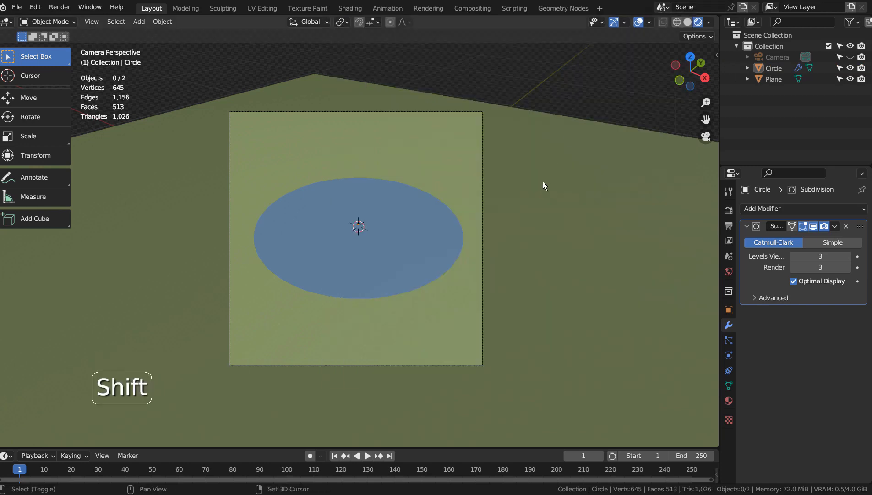
# Nudge the camera so the circle sits centred in the frame, and render the image again.
pyautogui.hotkey('shift', '`')
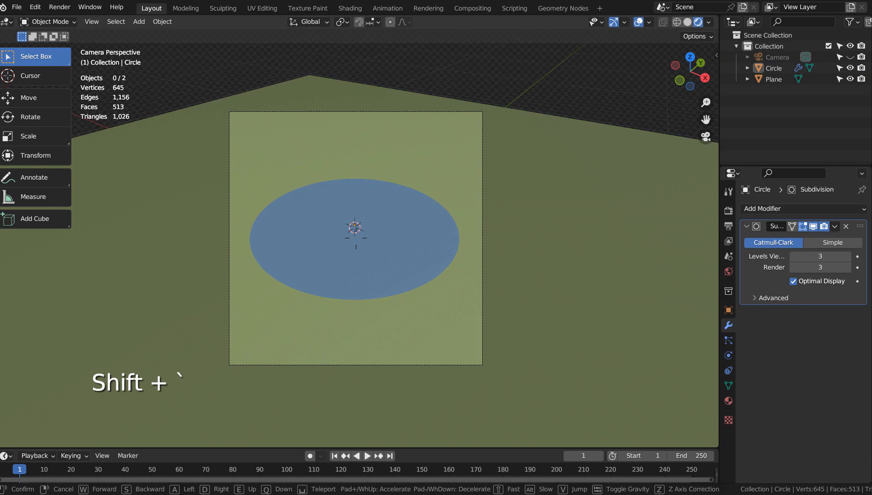
pyautogui.click(543, 181)
pyautogui.press('F12')
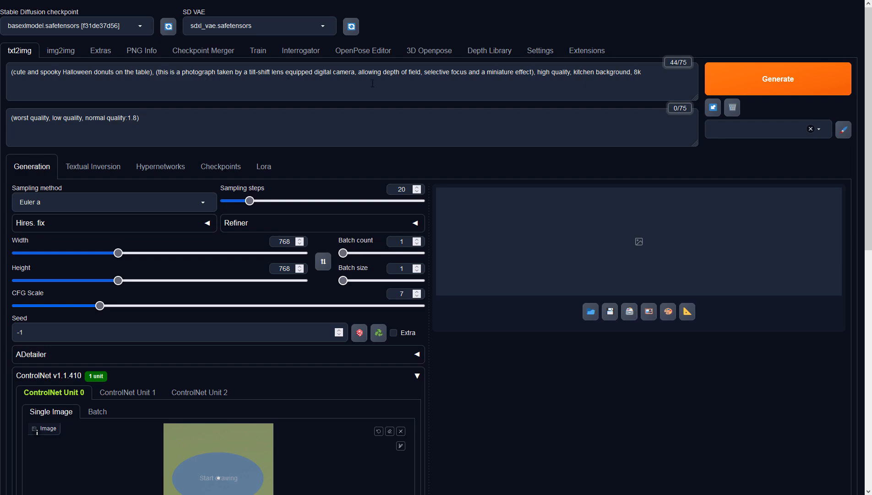
# Set ControlNet Unit 0 to the Depth control type with preprocessor none and model sai_xl_depth_256lora.
pyautogui.scroll(-8, 372, 83)
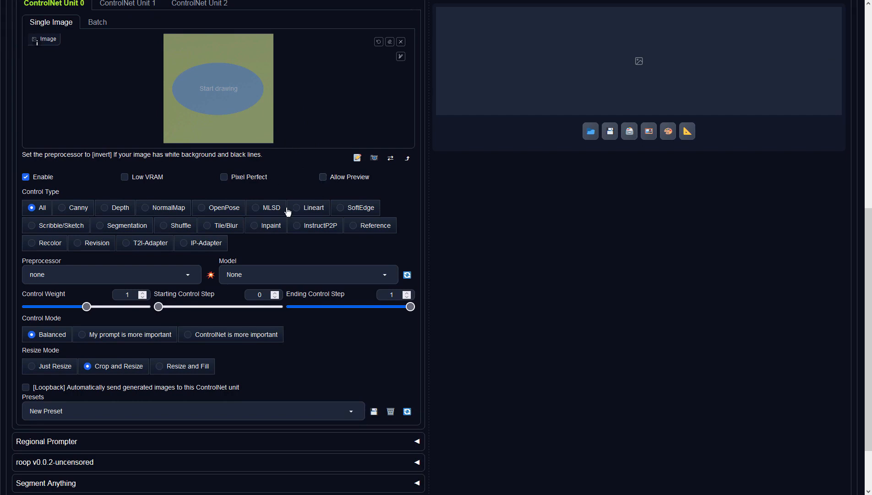
pyautogui.click(109, 210)
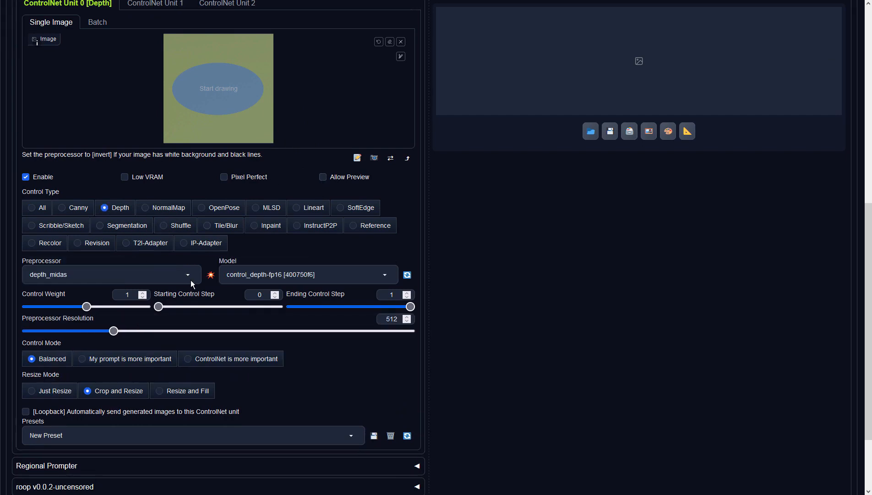
pyautogui.click(190, 278)
pyautogui.click(36, 221)
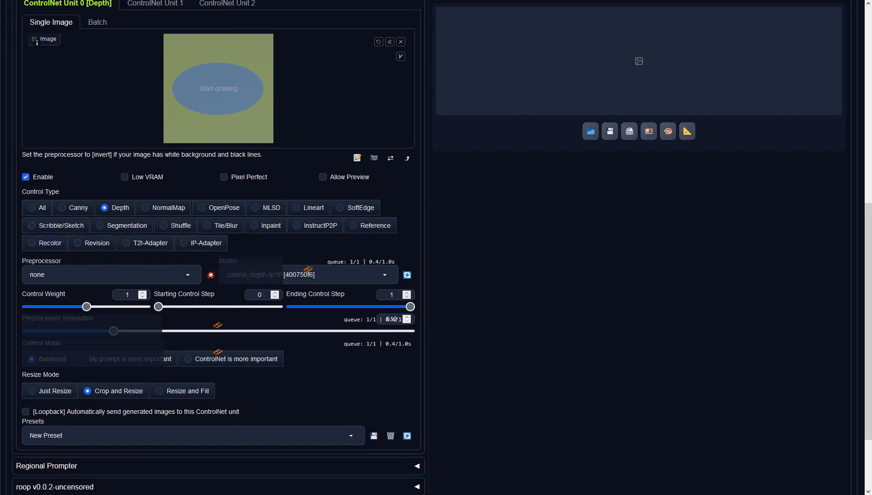
pyautogui.click(384, 277)
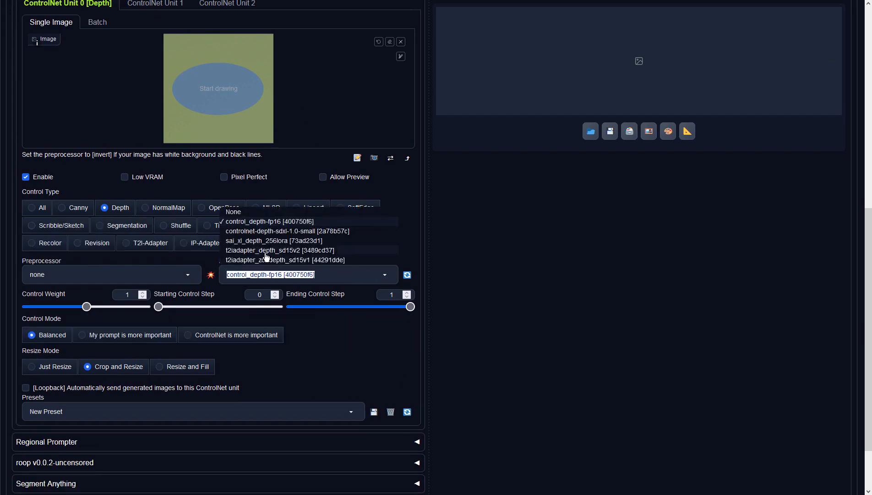
pyautogui.click(248, 240)
# Generate an image from the Halloween donuts prompt and inspect it at full size.
pyautogui.scroll(8, 491, 280)
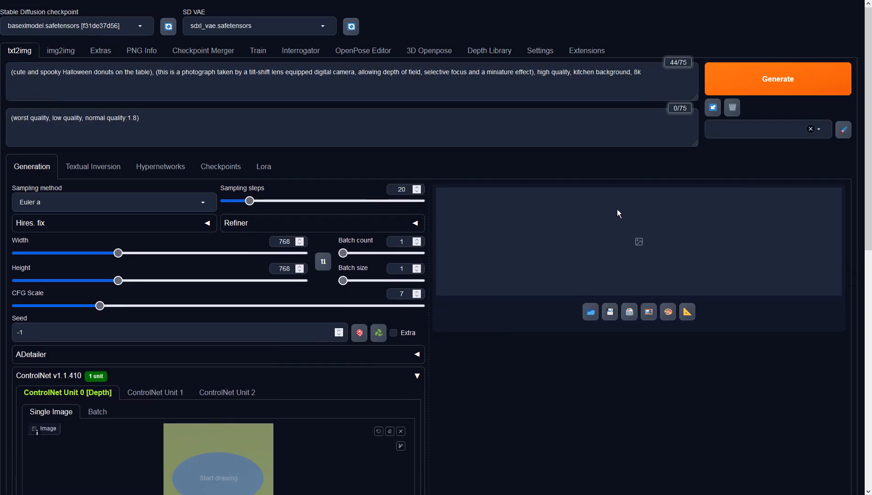
pyautogui.click(736, 91)
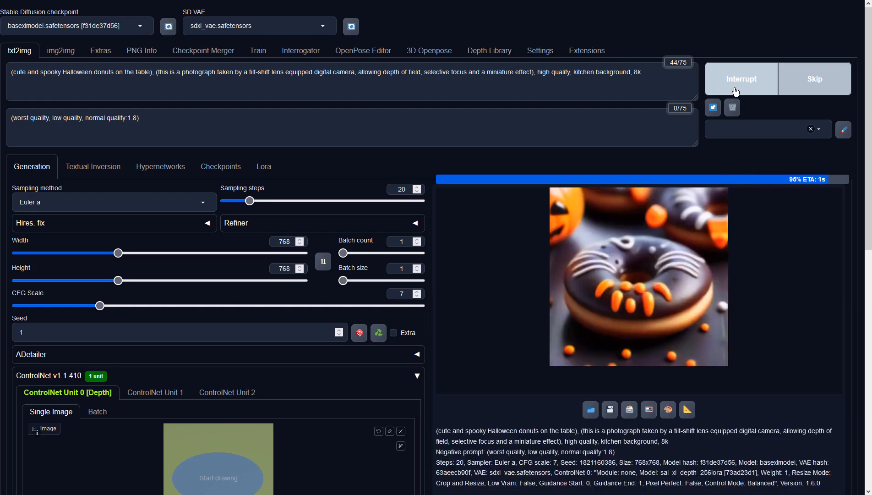
pyautogui.click(680, 242)
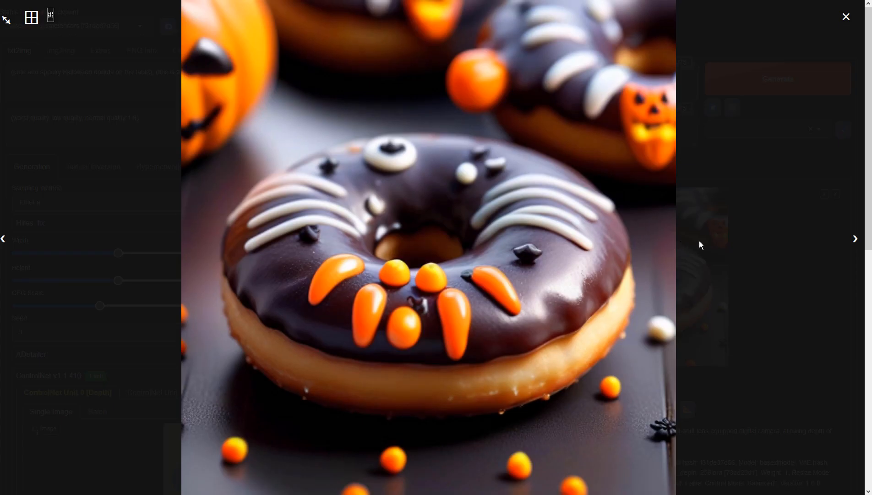
pyautogui.click(825, 59)
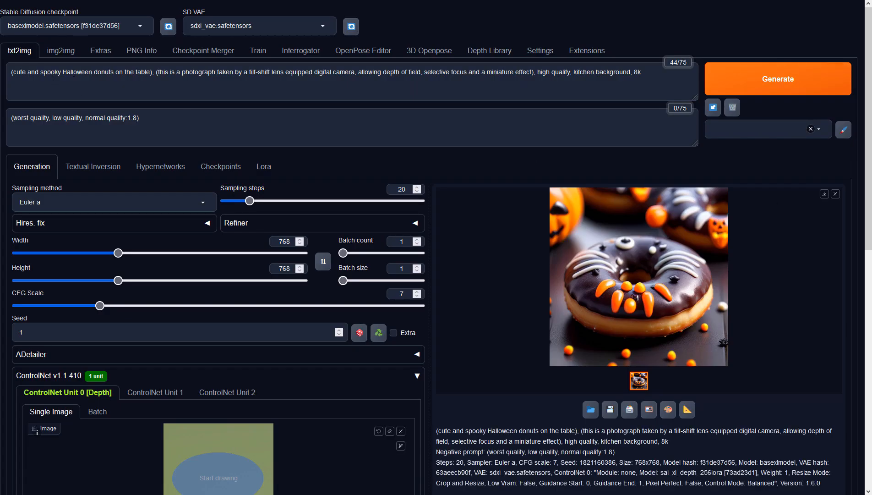
# Change "on the table" to "on the dish" in the positive prompt.
pyautogui.click(116, 71)
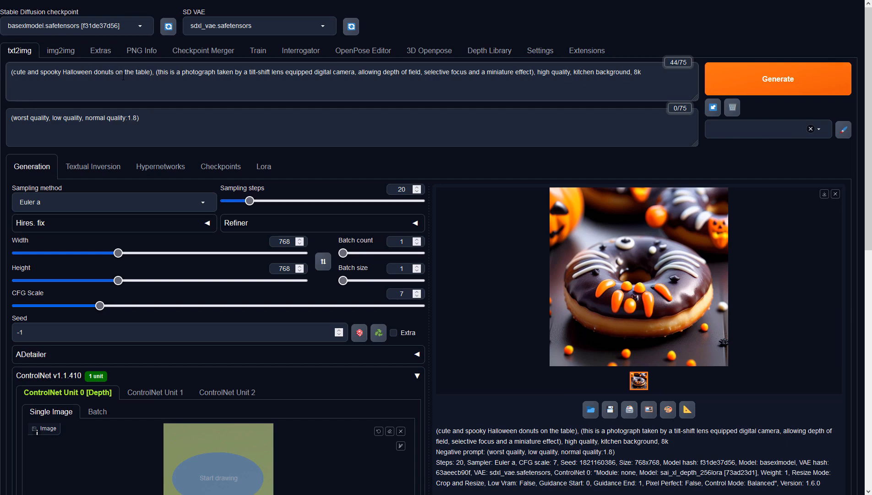
pyautogui.write('n the dish')
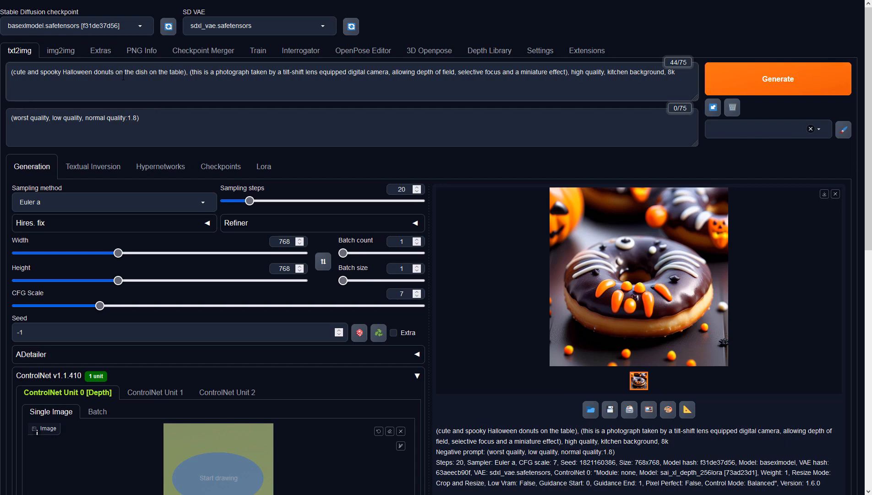
pyautogui.hotkey('ctrl', 'Delete')
pyautogui.hotkey('ctrl', 'Delete')
pyautogui.hotkey('ctrl', 'Delete')
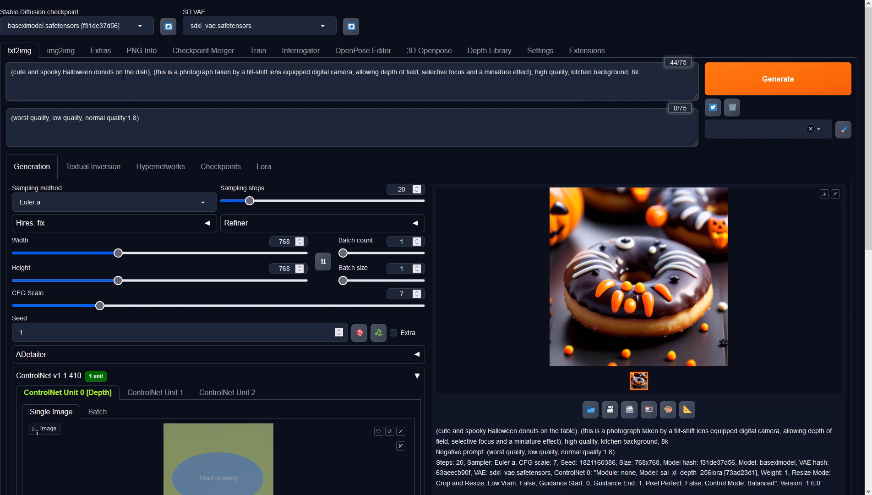
# Generate a new image from the edited prompt and view it enlarged.
pyautogui.hotkey('ctrl', 'Return')
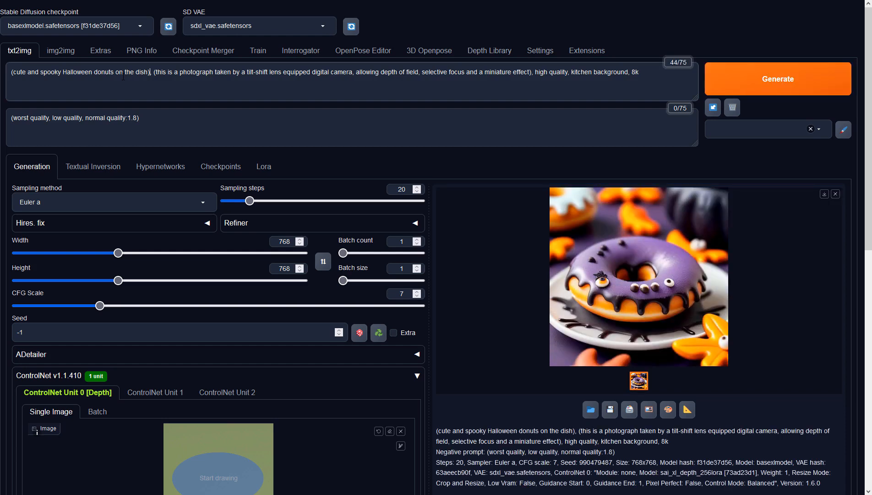
pyautogui.click(612, 277)
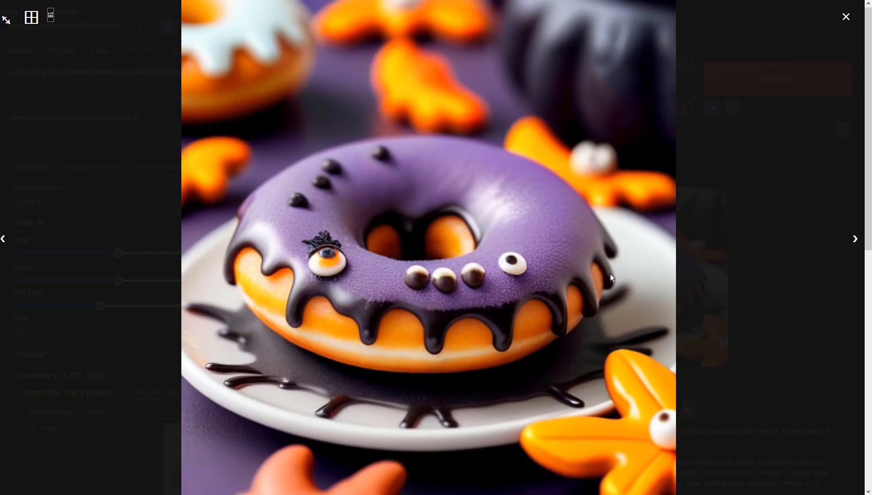
pyautogui.click(587, 254)
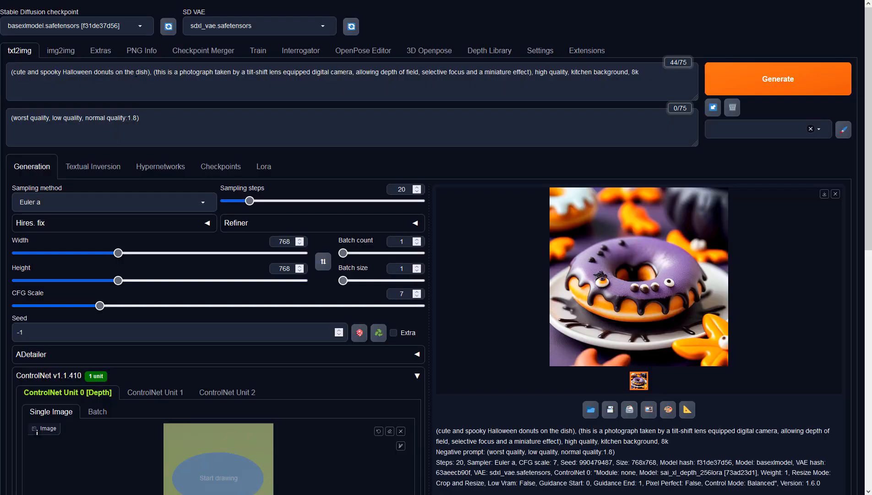
# Add "small" before "Halloween" in the positive prompt, and generate and view a new image.
pyautogui.click(153, 71)
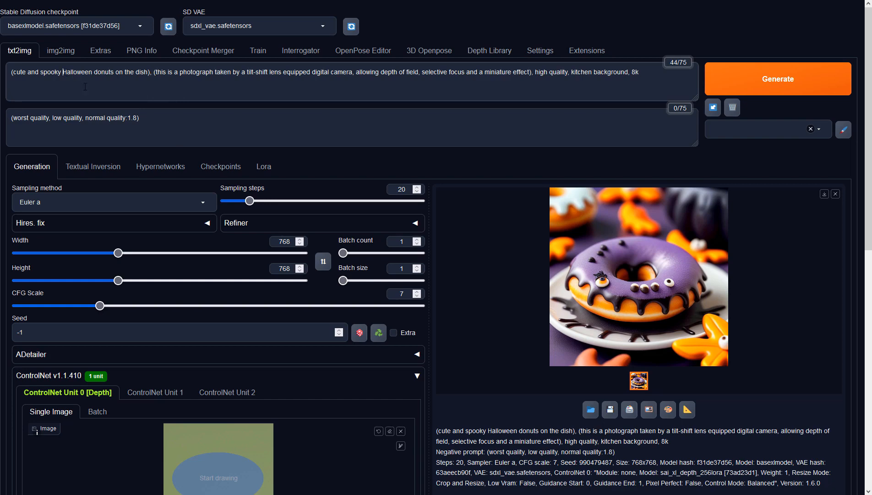
pyautogui.write('small')
pyautogui.hotkey('ctrl', 'Return')
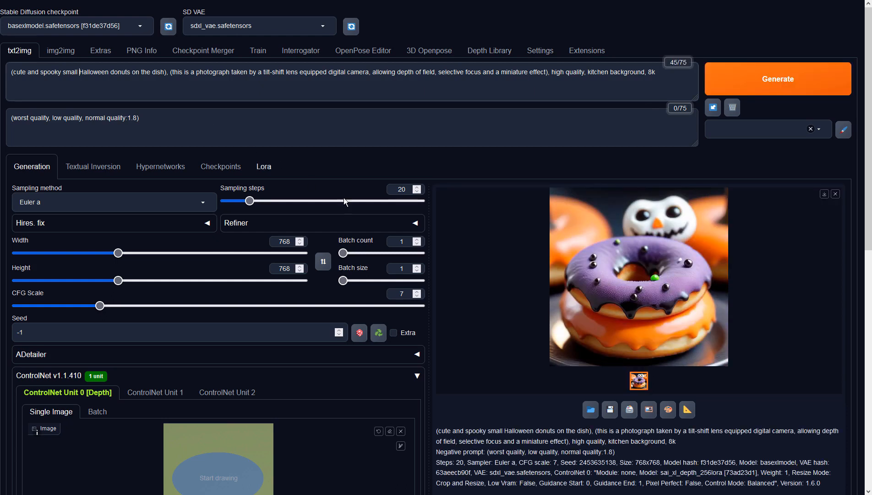
pyautogui.click(588, 273)
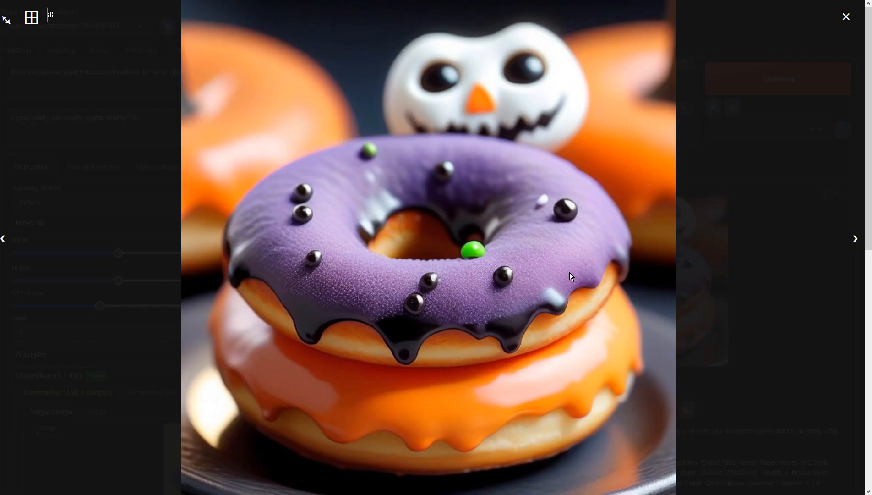
pyautogui.click(611, 246)
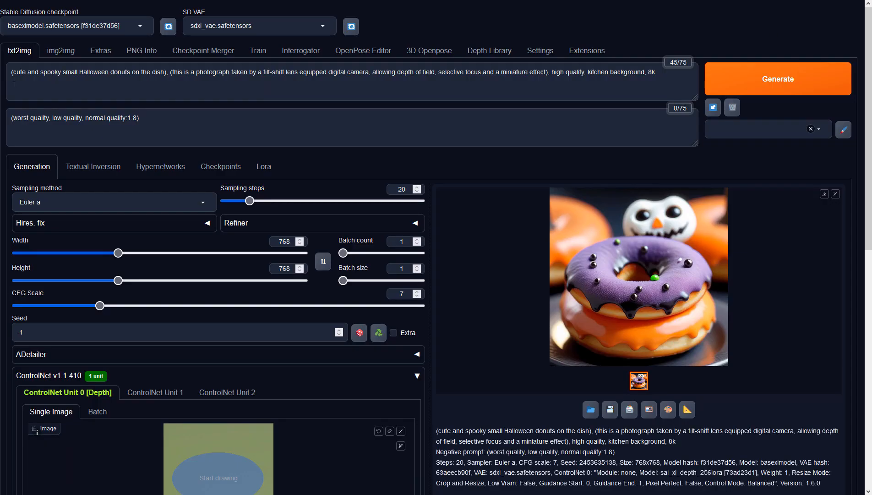
# Add "(a dish on the table)," at the start of the positive prompt and insert "are" between "donuts" and "on the dish".
pyautogui.write('a dish on the ta')
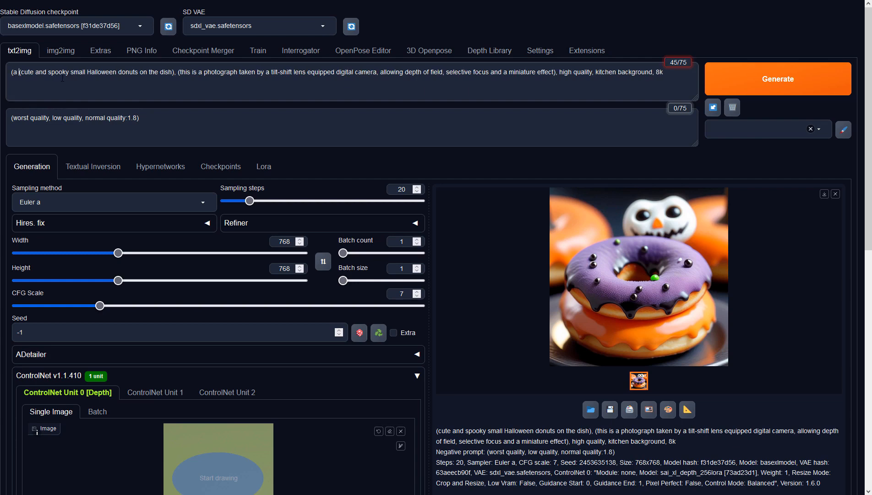
pyautogui.write('ble), (')
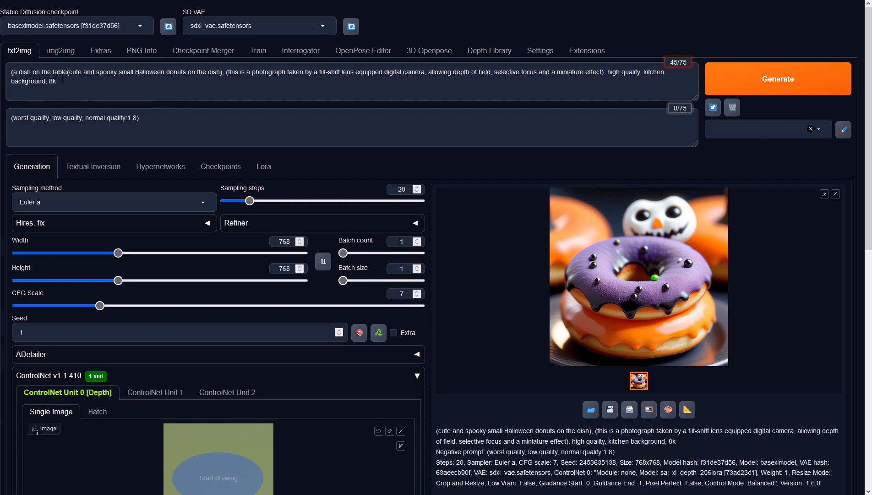
pyautogui.press('Right')
pyautogui.press('Right')
pyautogui.press('Right')
pyautogui.press('Right')
pyautogui.press('Right')
pyautogui.press('Right')
pyautogui.press('Right')
pyautogui.press('Right')
pyautogui.press('Right')
pyautogui.press('Right')
pyautogui.press('Right')
pyautogui.press('Right')
pyautogui.press('Right')
pyautogui.press('Right')
pyautogui.press('Right')
pyautogui.press('Right')
pyautogui.press('Right')
pyautogui.press('Right')
pyautogui.press('Right')
pyautogui.press('Right')
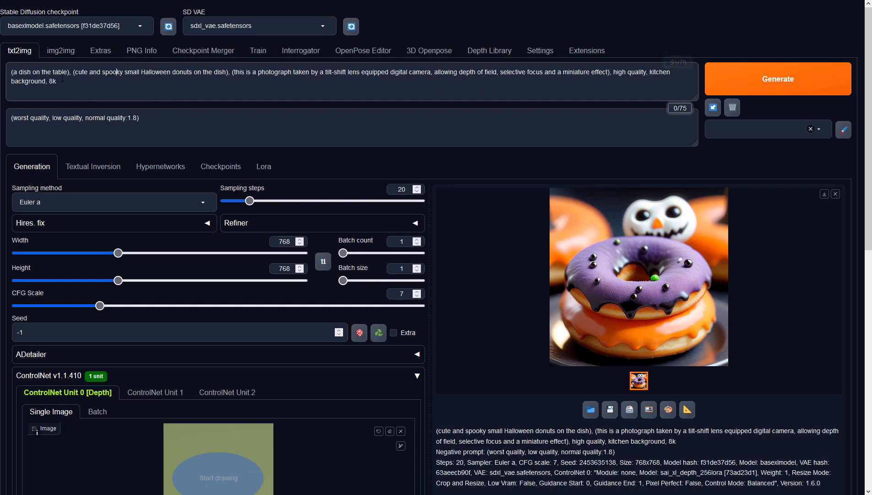
pyautogui.write('are')
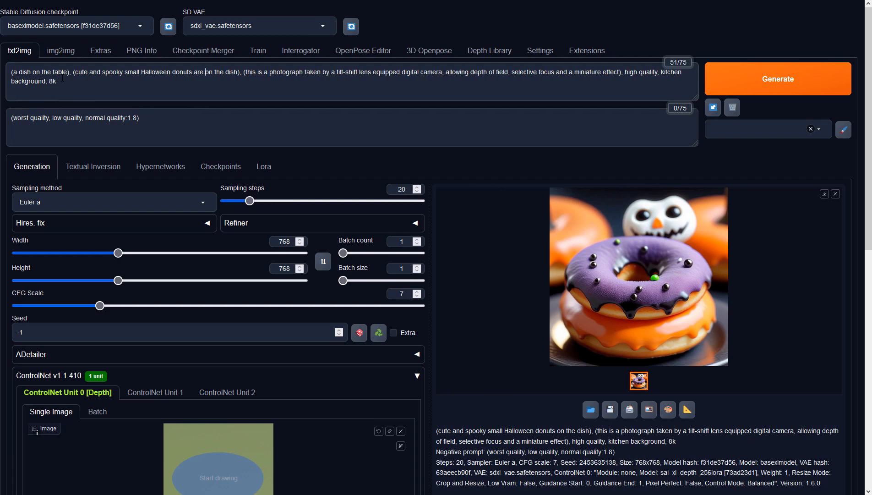
# Remove the word "small" before "Halloween" in the positive prompt.
pyautogui.press('Left')
pyautogui.press('Left')
pyautogui.press('Left')
pyautogui.press('Left')
pyautogui.press('Left')
pyautogui.press('Left')
pyautogui.press('Left')
pyautogui.press('Left')
pyautogui.press('Left')
pyautogui.press('Left')
pyautogui.press('Left')
pyautogui.press('Left')
pyautogui.press('Left')
pyautogui.press('Left')
pyautogui.press('Left')
pyautogui.press('Left')
pyautogui.press('Left')
pyautogui.press('Left')
pyautogui.press('Left')
pyautogui.press('Left')
pyautogui.press('Delete')
pyautogui.press('Delete')
pyautogui.press('Delete')
pyautogui.press('Delete')
pyautogui.press('Delete')
pyautogui.press('Delete')
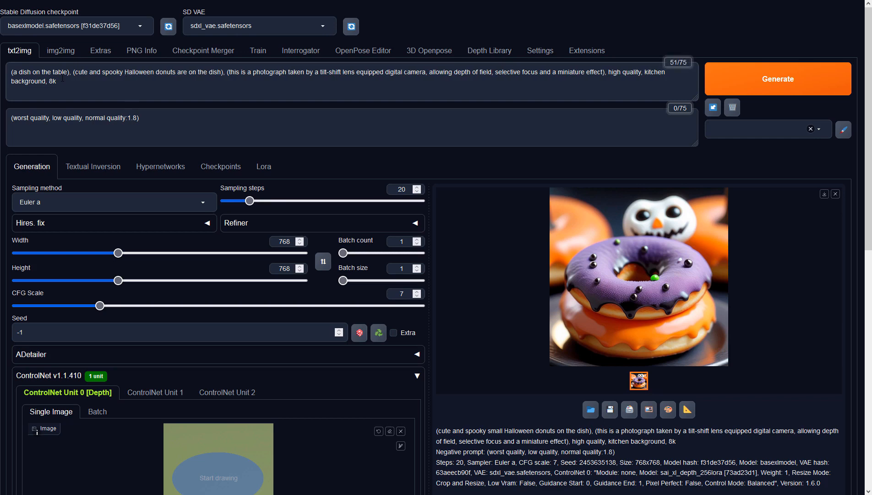
# Generate a new image from the revised dish-and-donuts prompt, view it enlarged, and close the enlarged view.
pyautogui.hotkey('ctrl', 'Return')
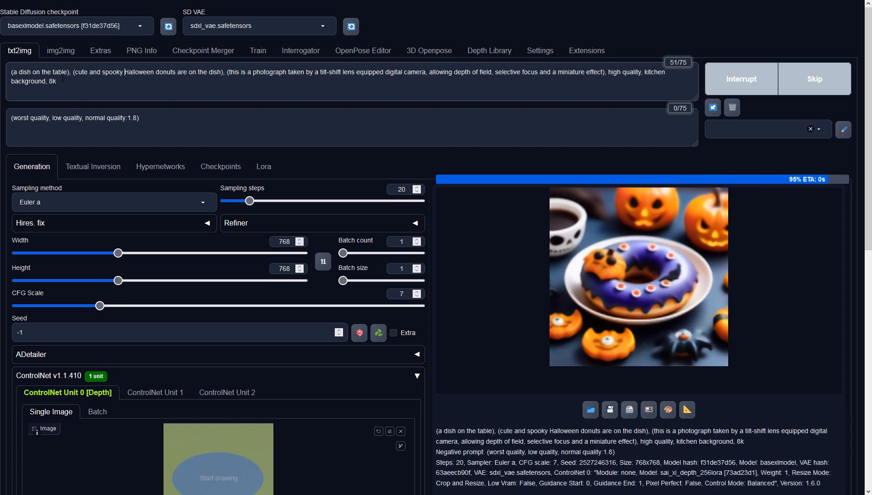
pyautogui.click(606, 273)
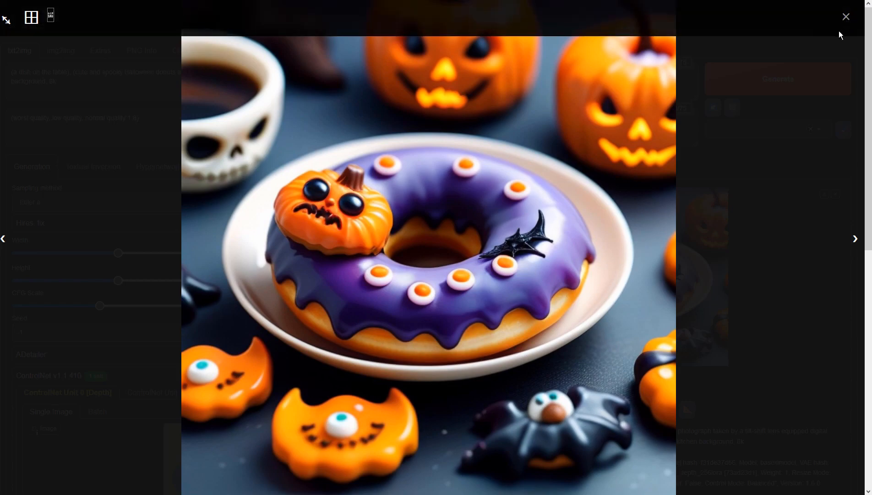
pyautogui.click(845, 18)
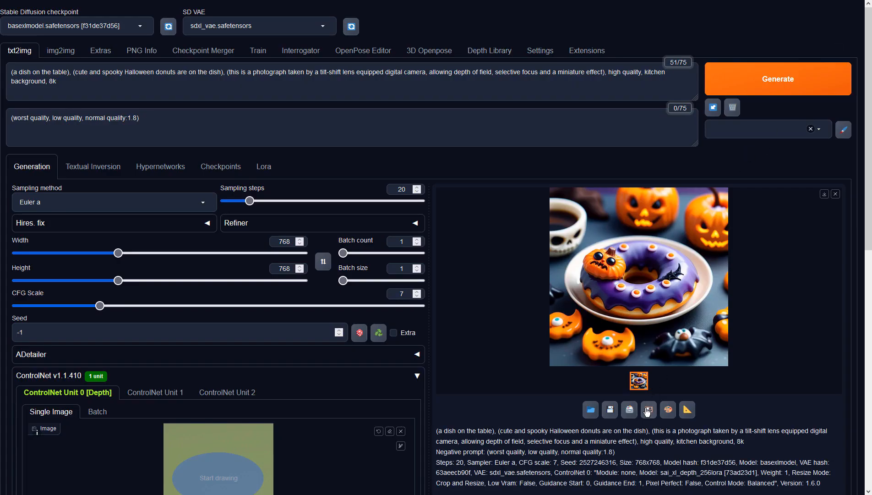
# Send the generated donut image and its parameters to img2img, generate a variation of it, and view the result enlarged.
pyautogui.click(648, 409)
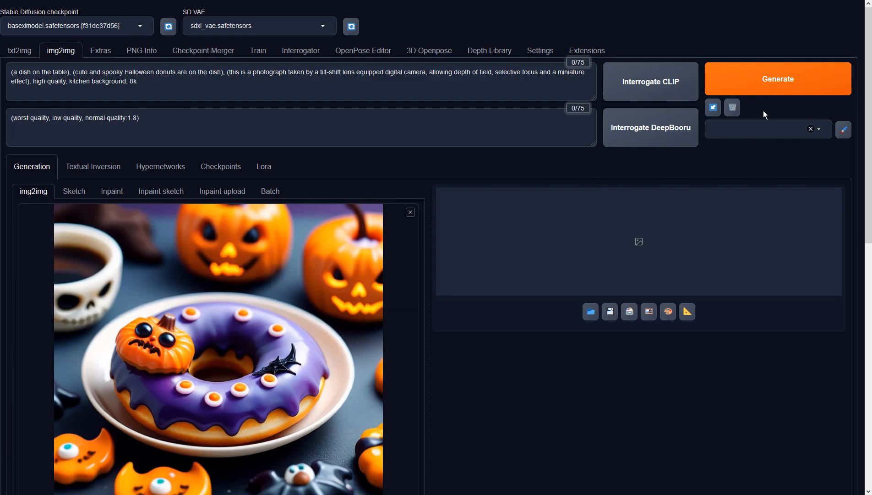
pyautogui.click(789, 83)
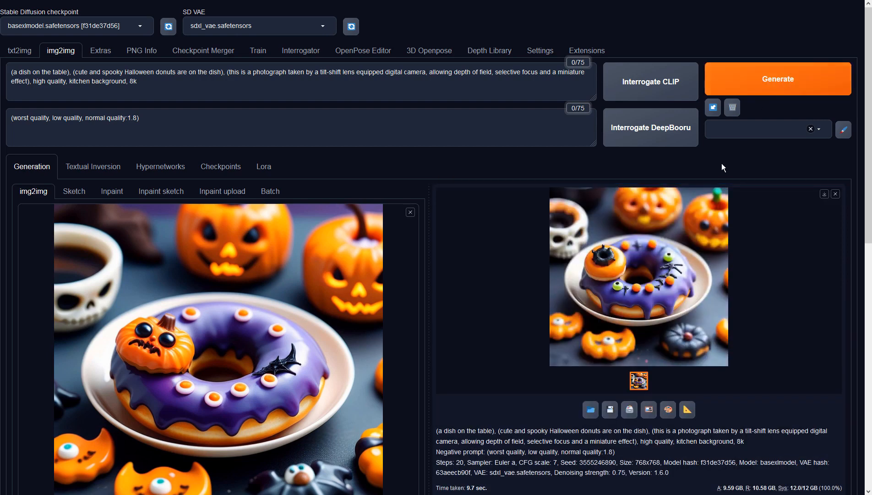
pyautogui.click(602, 263)
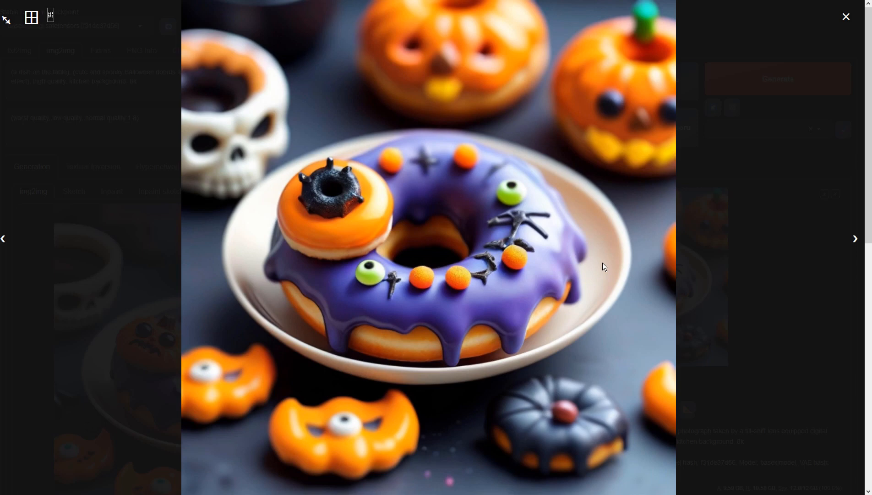